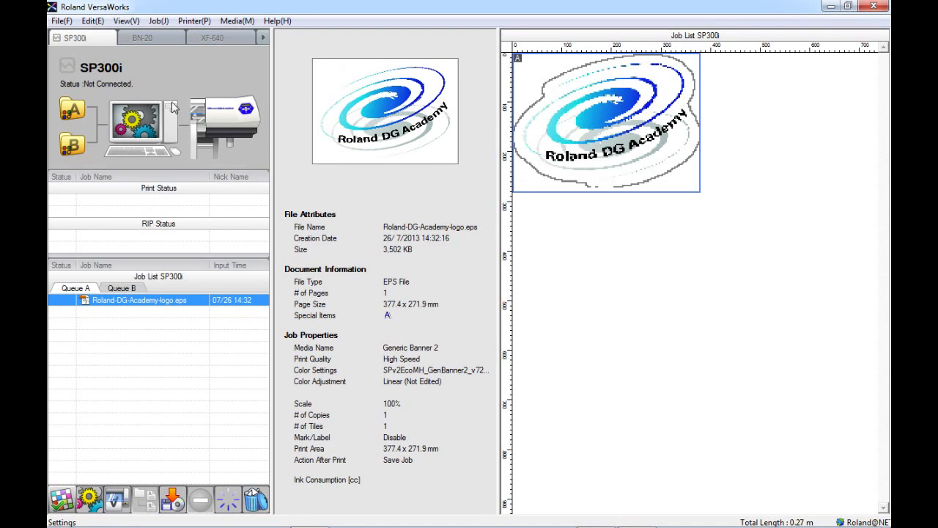
Open the job settings of Roland-DG-Academy-logo.eps
{"action": "left_click", "coordinate": [158, 21]}
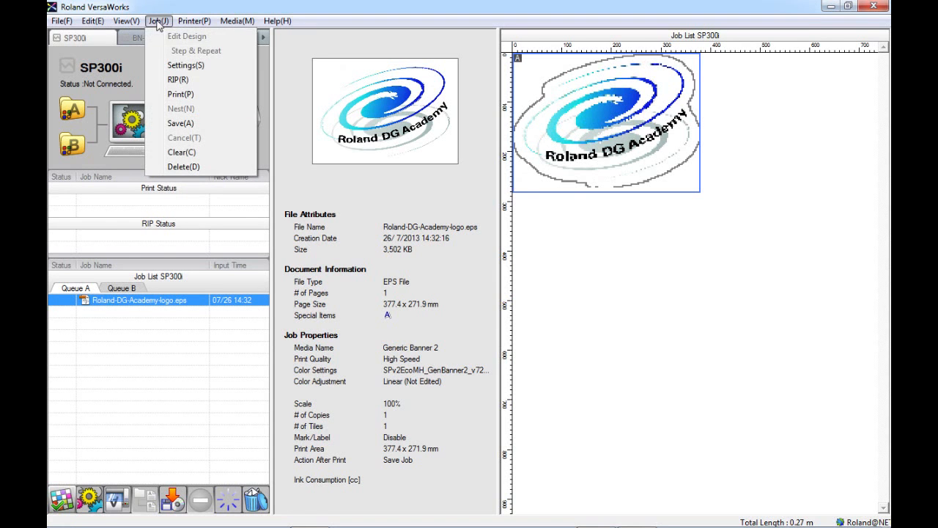
{"action": "left_click", "coordinate": [184, 64]}
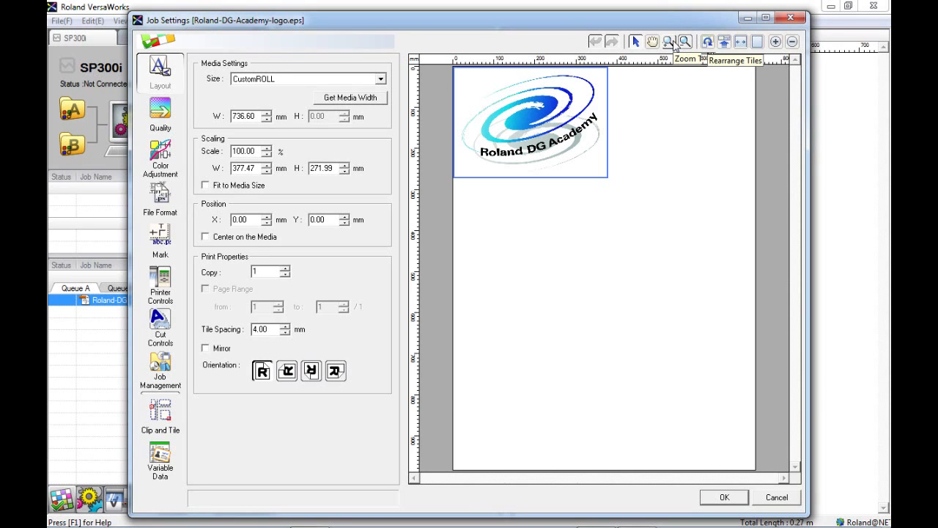
Try moving the logo to about X 129 mm, Y 143 mm on the media and undo the moves
{"action": "left_click", "coordinate": [740, 43]}
{"action": "left_click_drag", "start_coordinate": [538, 113], "coordinate": [590, 117]}
{"action": "left_click_drag", "start_coordinate": [525, 132], "coordinate": [579, 195]}
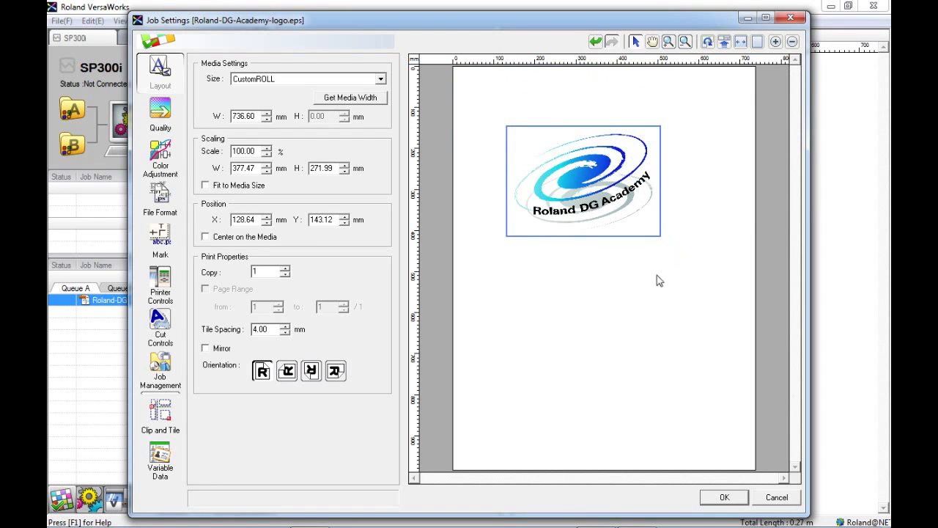
{"action": "left_click", "coordinate": [596, 42]}
{"action": "left_click", "coordinate": [596, 42]}
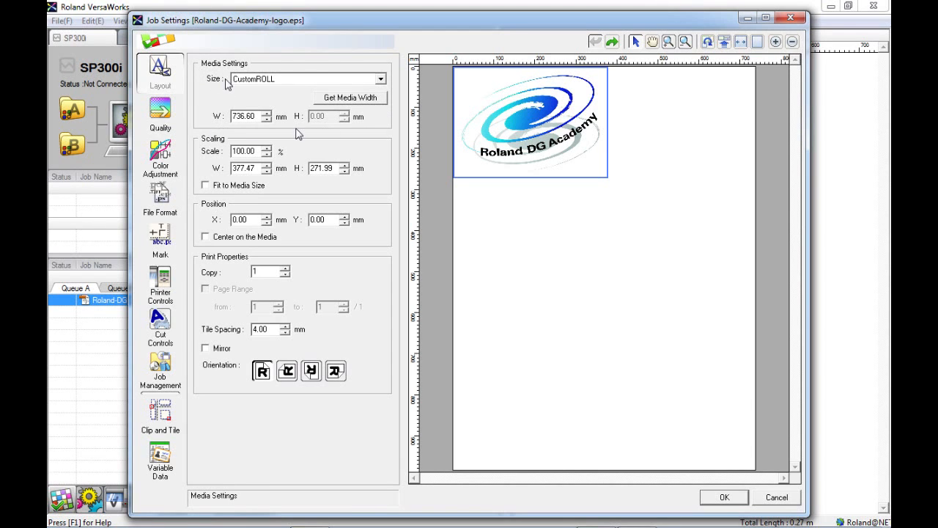
Keep the media size as CustomROLL and get the media width from the printer, 716 mm
{"action": "left_click", "coordinate": [383, 78]}
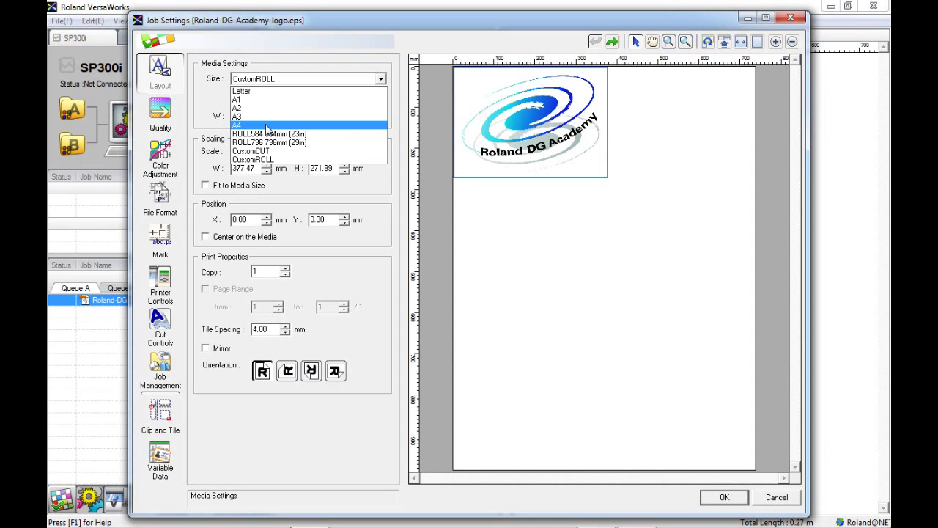
{"action": "left_click", "coordinate": [269, 159]}
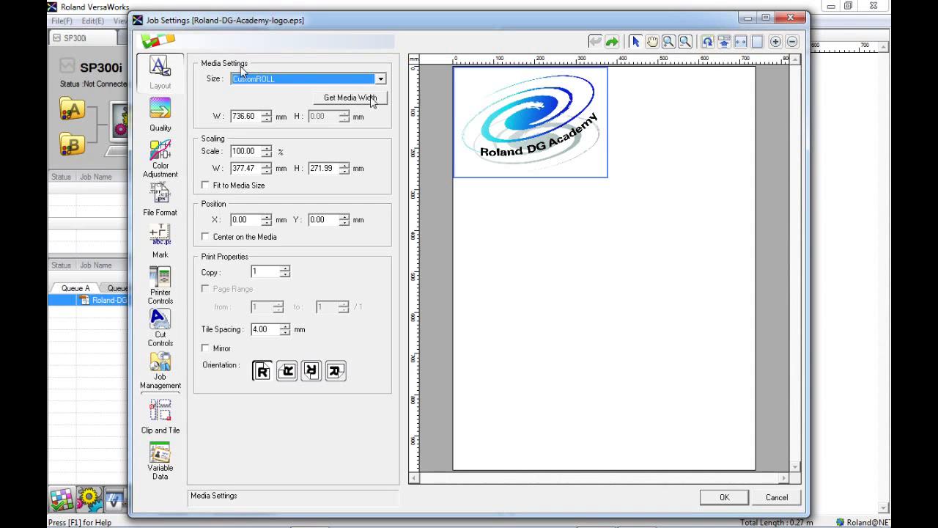
{"action": "left_click", "coordinate": [350, 97]}
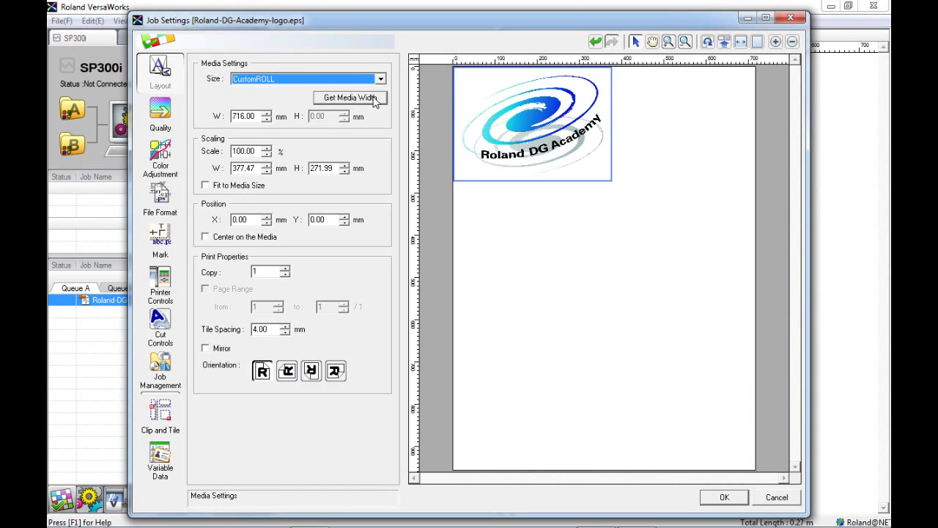
{"action": "key", "text": "ctrl+z"}
{"action": "left_click", "coordinate": [374, 100]}
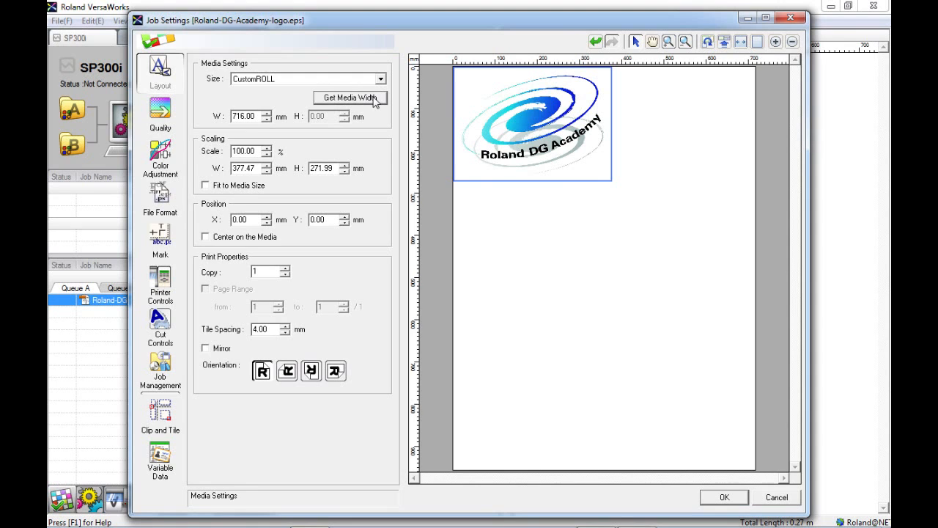
{"action": "mouse_move", "coordinate": [256, 117]}
{"action": "left_mouse_down"}
{"action": "mouse_move", "coordinate": [213, 116]}
{"action": "mouse_move", "coordinate": [246, 123]}
{"action": "left_mouse_up"}
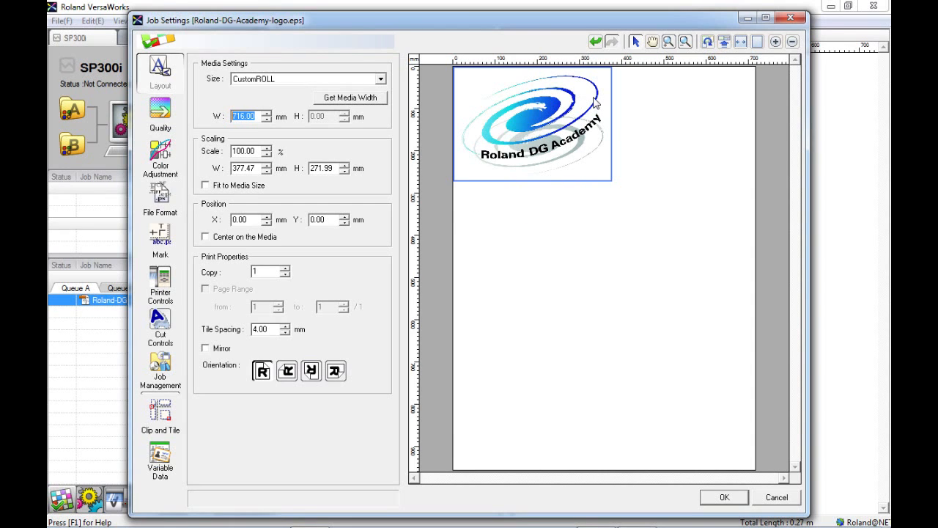
{"action": "left_click", "coordinate": [563, 218]}
{"action": "left_click", "coordinate": [510, 113]}
{"action": "left_click", "coordinate": [640, 298]}
{"action": "left_click", "coordinate": [557, 136]}
{"action": "left_click", "coordinate": [562, 215]}
{"action": "left_click", "coordinate": [576, 149]}
Scale the logo to 200 % and compare its width with the media width
{"action": "left_click_drag", "start_coordinate": [254, 151], "coordinate": [223, 150]}
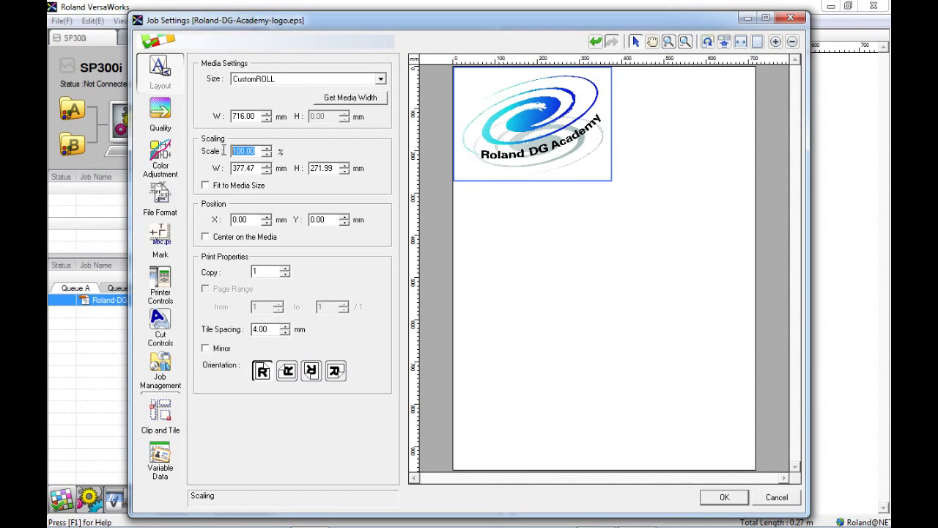
{"action": "type", "text": "200"}
{"action": "key", "text": "Return"}
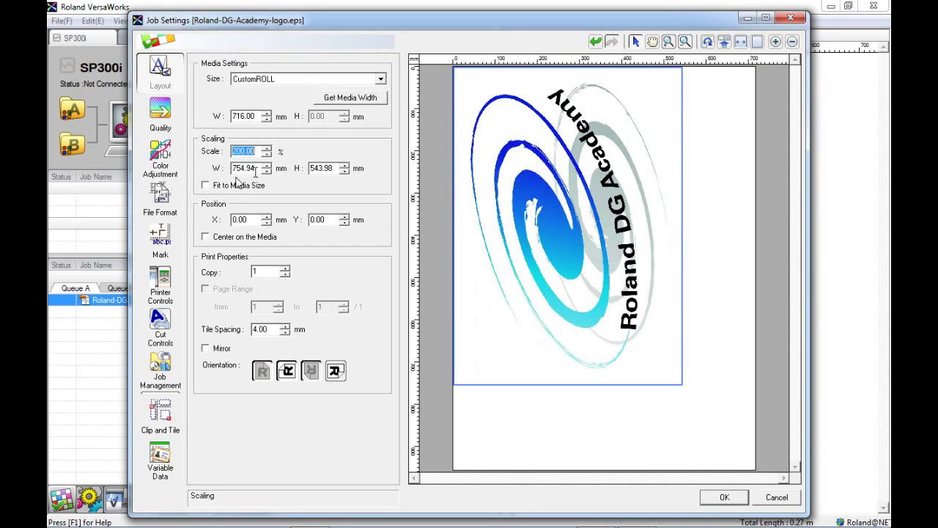
{"action": "left_click_drag", "start_coordinate": [256, 169], "coordinate": [231, 170]}
{"action": "left_click_drag", "start_coordinate": [255, 116], "coordinate": [225, 117]}
{"action": "left_click_drag", "start_coordinate": [255, 169], "coordinate": [230, 170]}
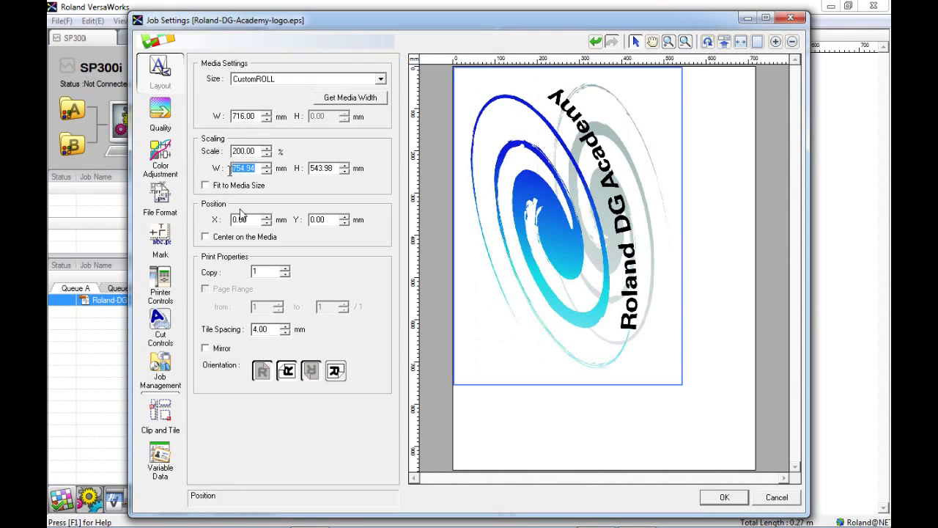
{"action": "left_click_drag", "start_coordinate": [255, 116], "coordinate": [228, 117]}
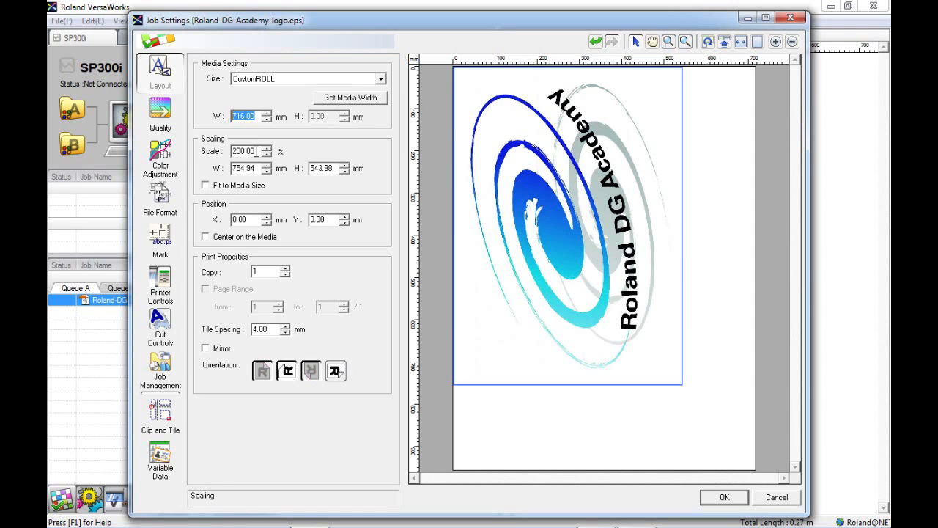
Reset the logo's scale to 100 % and set its height to 200 mm
{"action": "type", "text": "100"}
{"action": "left_click_drag", "start_coordinate": [257, 167], "coordinate": [233, 167]}
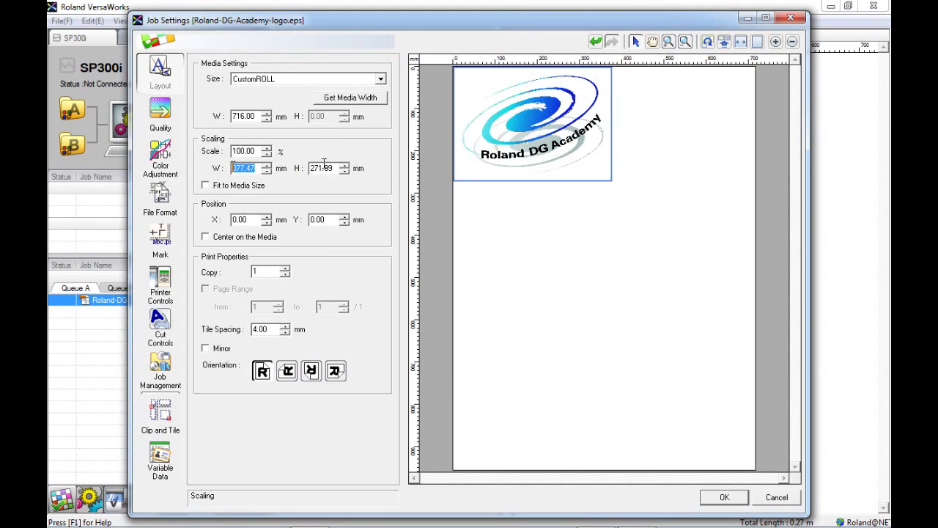
{"action": "left_click_drag", "start_coordinate": [334, 168], "coordinate": [308, 169]}
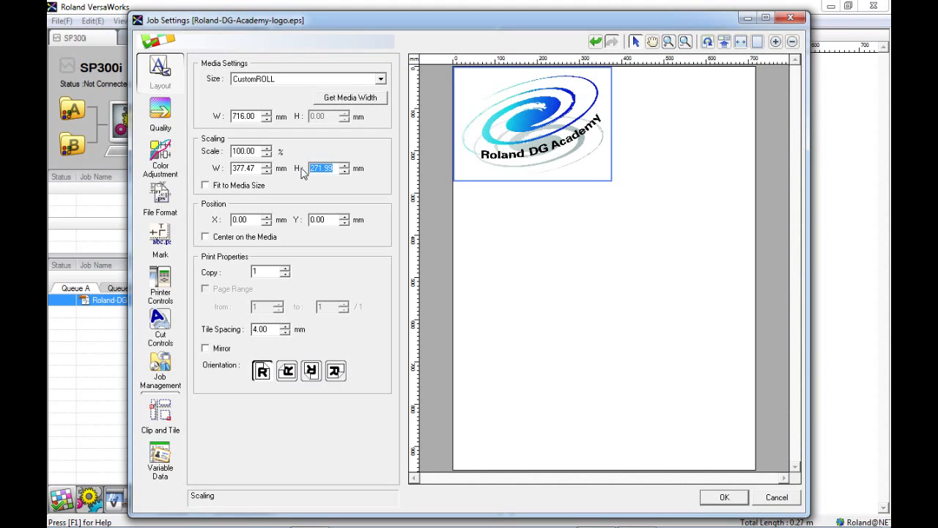
{"action": "type", "text": "200"}
{"action": "key", "text": "Tab"}
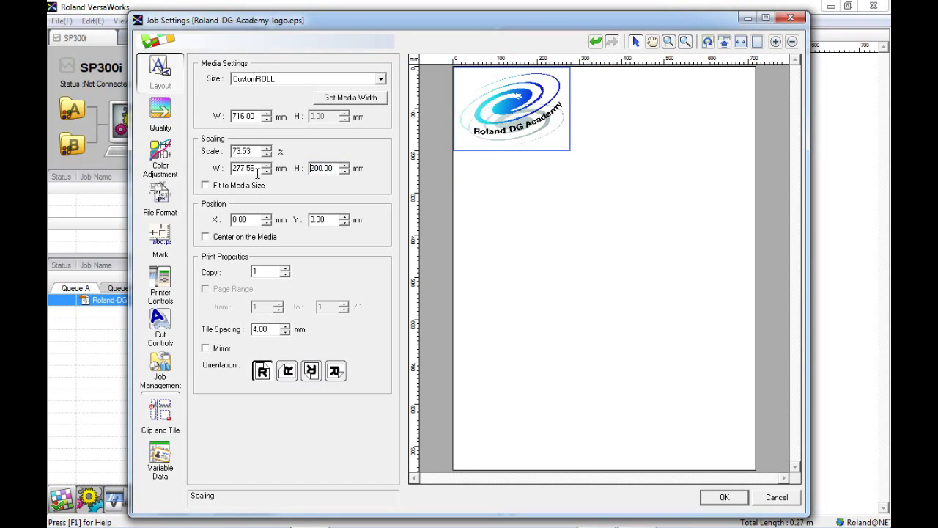
{"action": "left_click_drag", "start_coordinate": [255, 168], "coordinate": [234, 168]}
{"action": "double_click", "coordinate": [233, 168]}
Try fitting the logo to the media size, including a test of the orientation options, and turn the fitting off again
{"action": "left_click", "coordinate": [240, 187]}
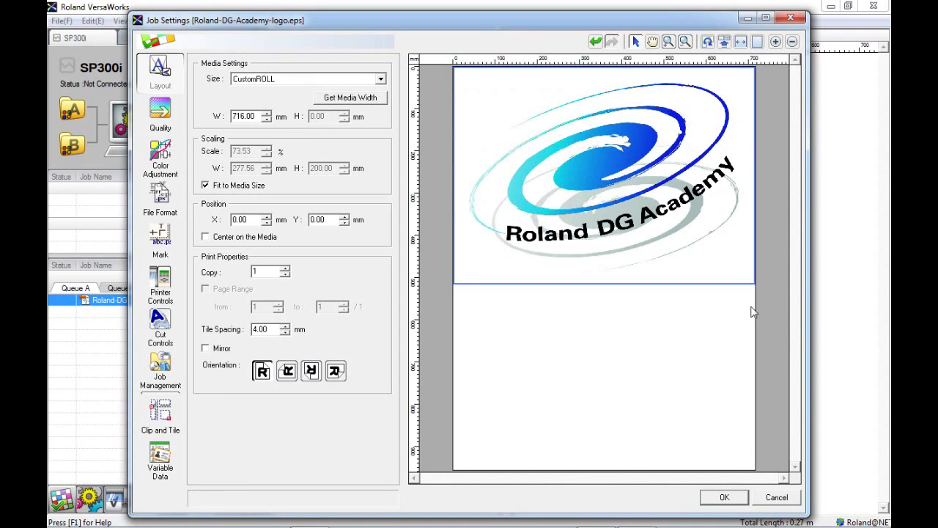
{"action": "left_click", "coordinate": [289, 371]}
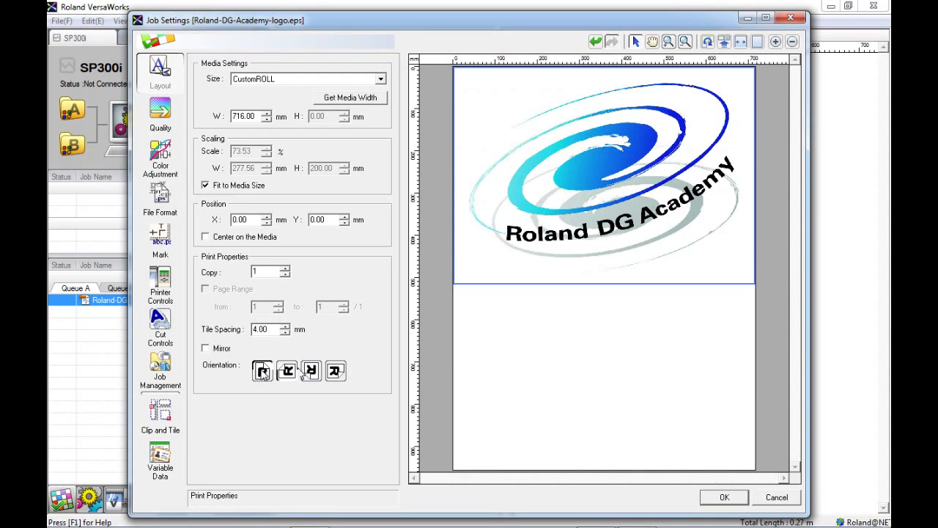
{"action": "left_click", "coordinate": [262, 371]}
{"action": "left_click", "coordinate": [264, 188]}
{"action": "left_click", "coordinate": [264, 187]}
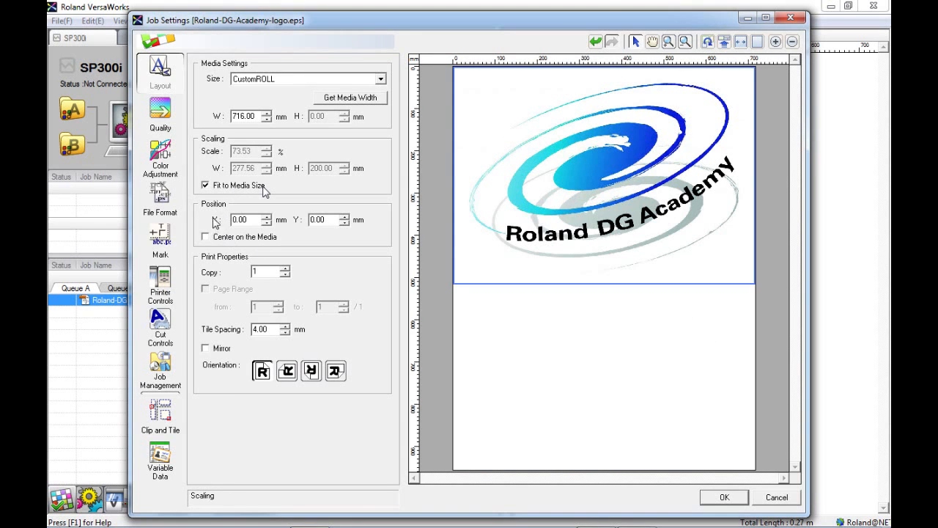
{"action": "left_click", "coordinate": [263, 187]}
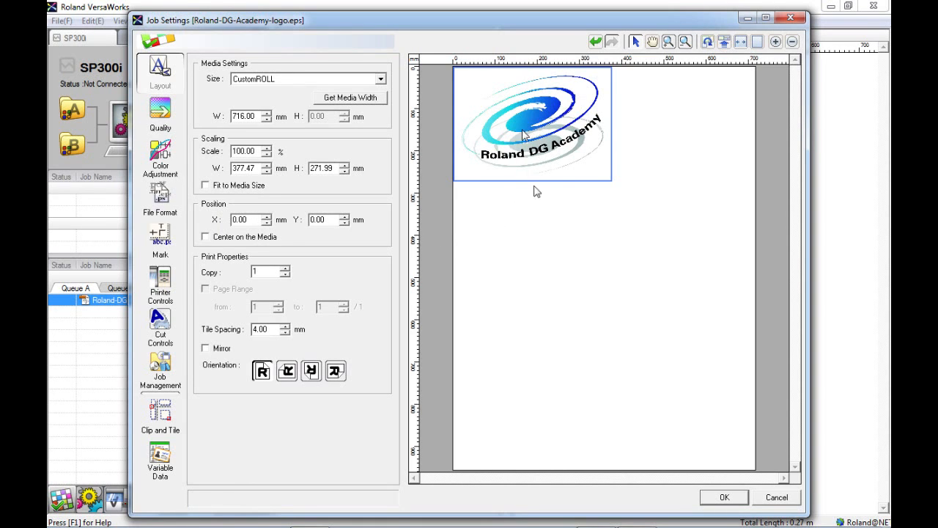
Try positioning the logo at X 100 mm, Y 100 mm, and toggle centering on the media on and off
{"action": "left_click_drag", "start_coordinate": [532, 122], "coordinate": [624, 158]}
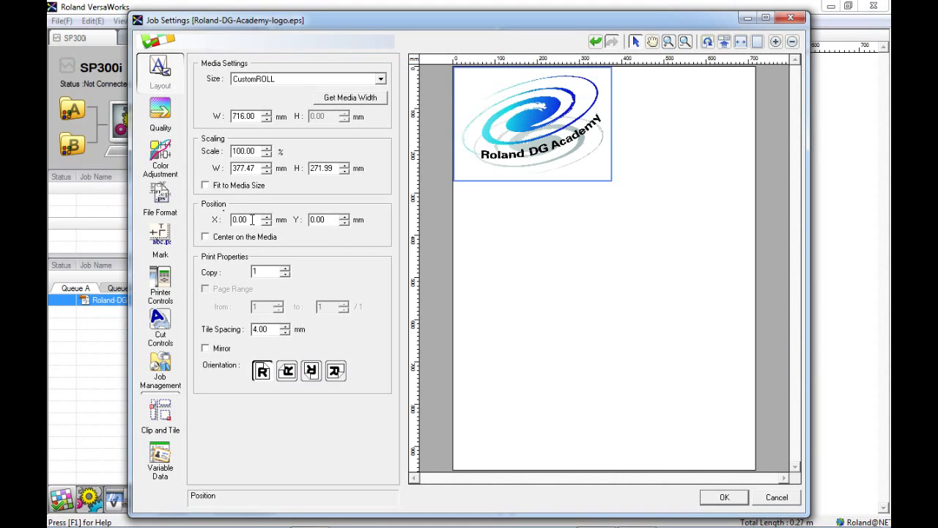
{"action": "left_click_drag", "start_coordinate": [252, 219], "coordinate": [222, 219]}
{"action": "type", "text": "1"}
{"action": "key", "text": "Tab"}
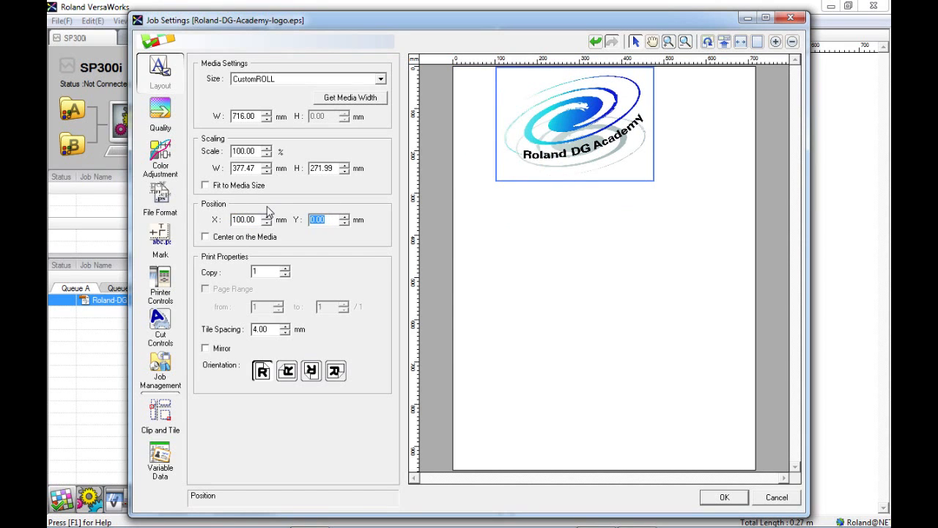
{"action": "type", "text": "100"}
{"action": "key", "text": "Return"}
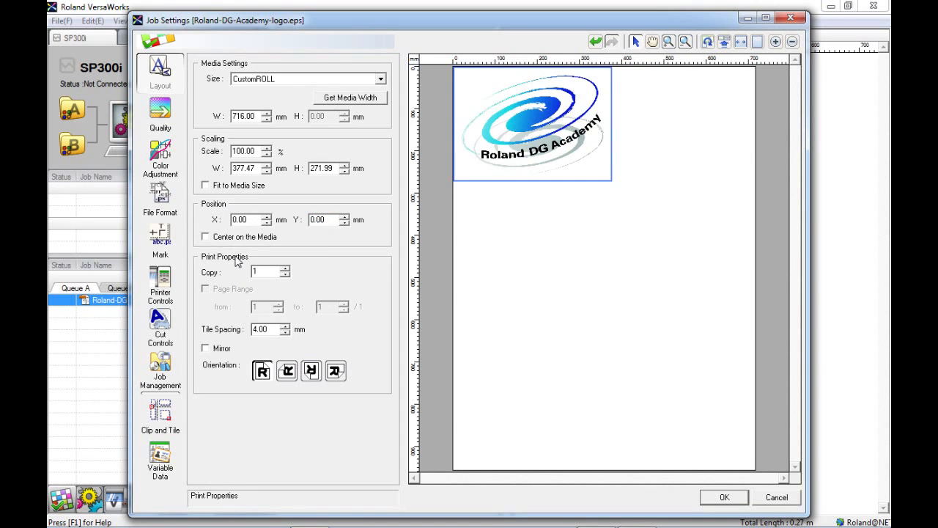
{"action": "left_click", "coordinate": [270, 238]}
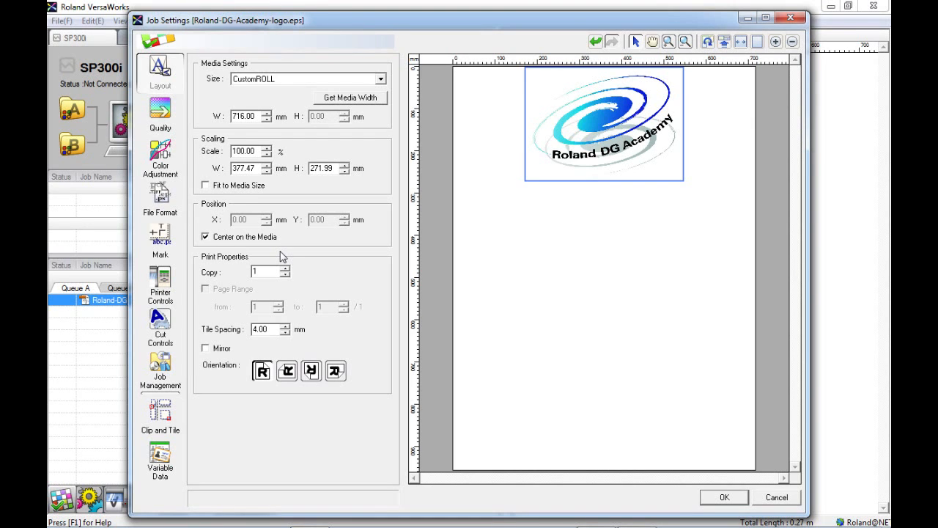
{"action": "left_click", "coordinate": [207, 237]}
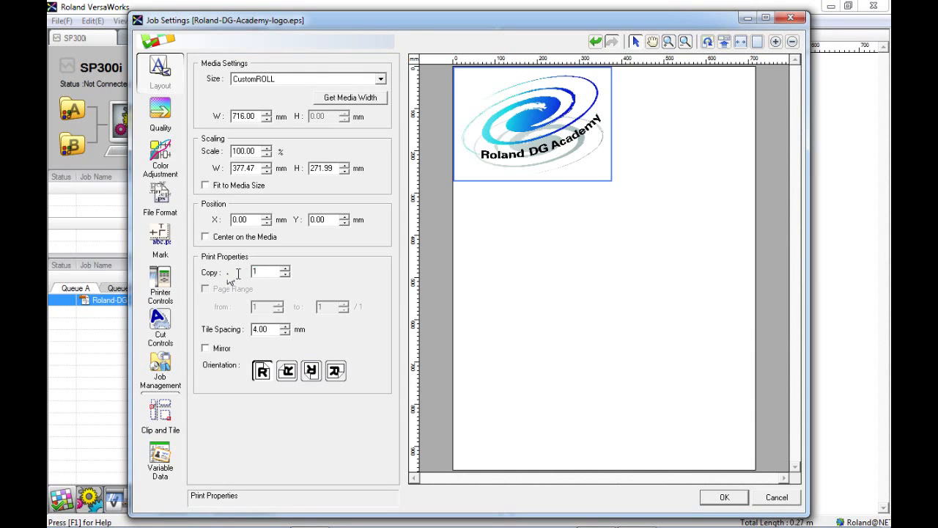
Set the number of copies to 10 and try a rotated orientation before restoring the upright one
{"action": "type", "text": "0"}
{"action": "left_click", "coordinate": [289, 372]}
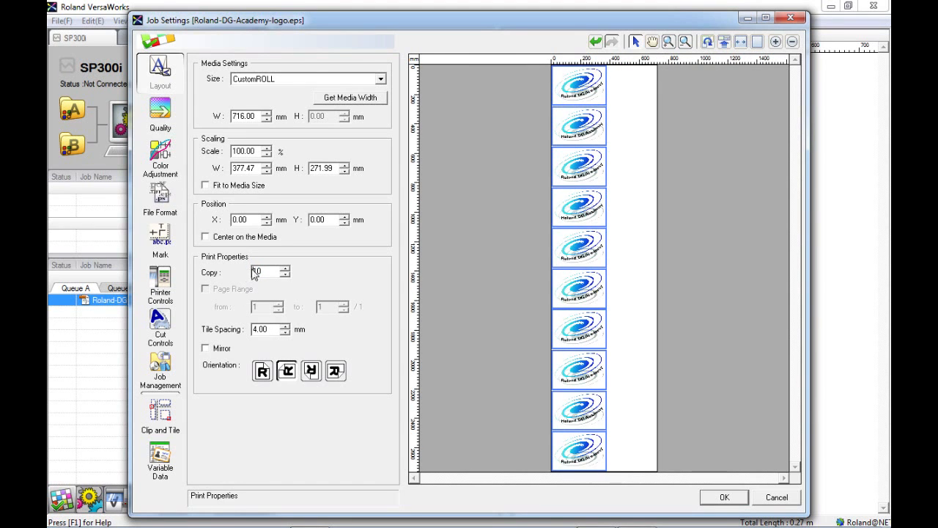
{"action": "left_click", "coordinate": [264, 372]}
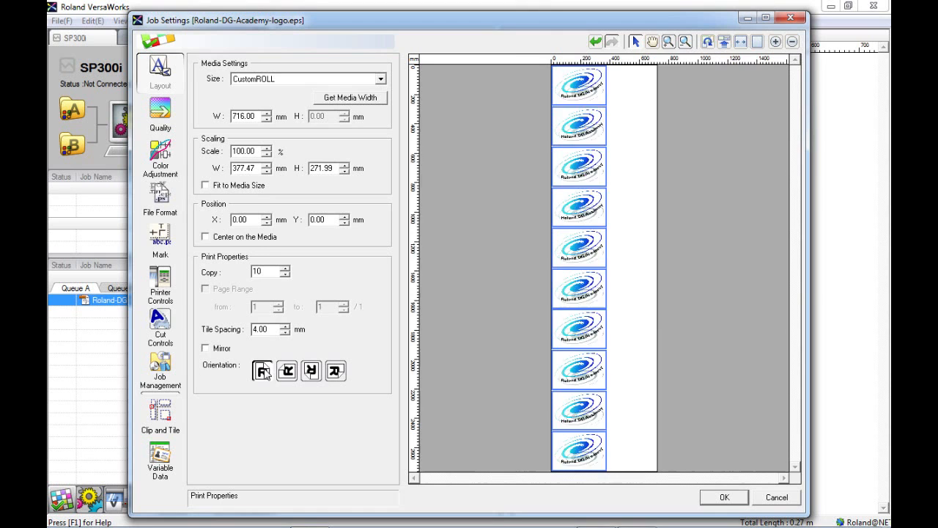
Set the number of copies to 2 and scale the logo to 75 %
{"action": "left_click_drag", "start_coordinate": [272, 271], "coordinate": [229, 275]}
{"action": "type", "text": "2"}
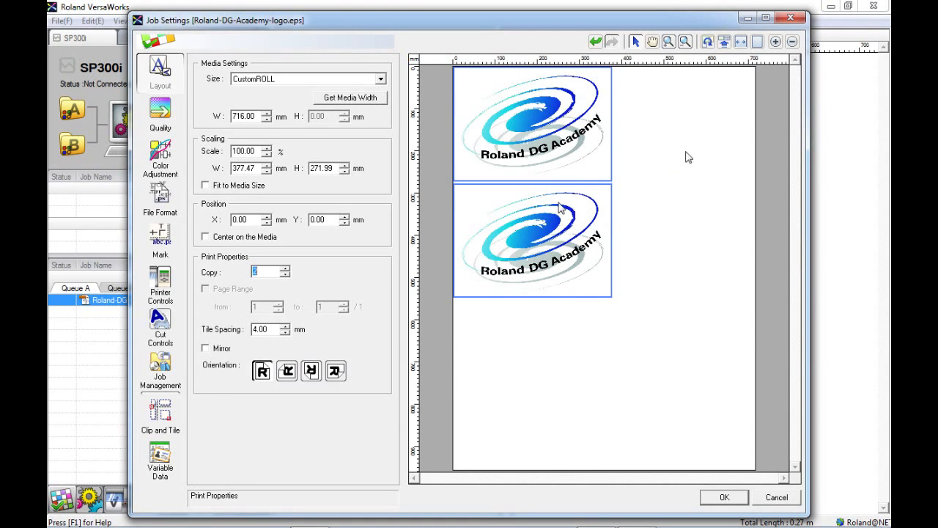
{"action": "left_click_drag", "start_coordinate": [256, 151], "coordinate": [198, 154]}
{"action": "type", "text": "75"}
{"action": "key", "text": "Return"}
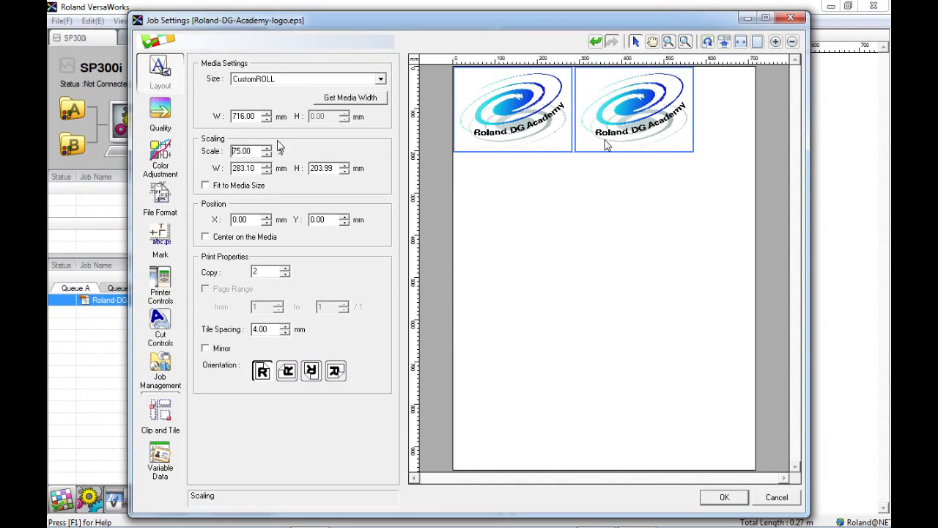
Raise the scale of the two logo copies in increments to 90 %
{"action": "left_click_drag", "start_coordinate": [254, 153], "coordinate": [213, 151]}
{"action": "left_click", "coordinate": [266, 150]}
{"action": "left_click", "coordinate": [266, 149]}
{"action": "left_click", "coordinate": [267, 153]}
{"action": "left_click", "coordinate": [267, 153]}
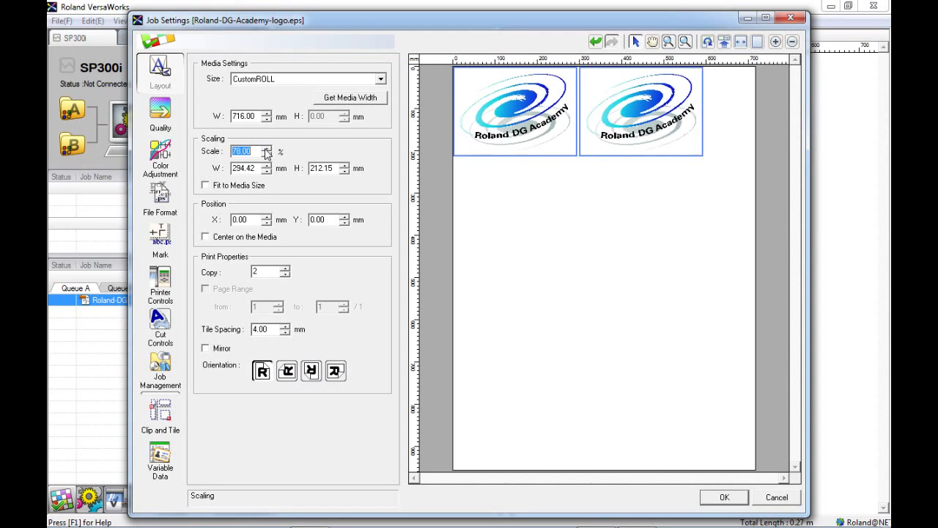
{"action": "left_click", "coordinate": [267, 150]}
{"action": "left_click", "coordinate": [266, 150]}
{"action": "left_click", "coordinate": [267, 150]}
{"action": "left_click", "coordinate": [267, 150]}
{"action": "left_click", "coordinate": [267, 149]}
{"action": "left_click", "coordinate": [267, 149]}
{"action": "left_click", "coordinate": [267, 149]}
{"action": "left_click", "coordinate": [267, 150]}
{"action": "left_click", "coordinate": [266, 150]}
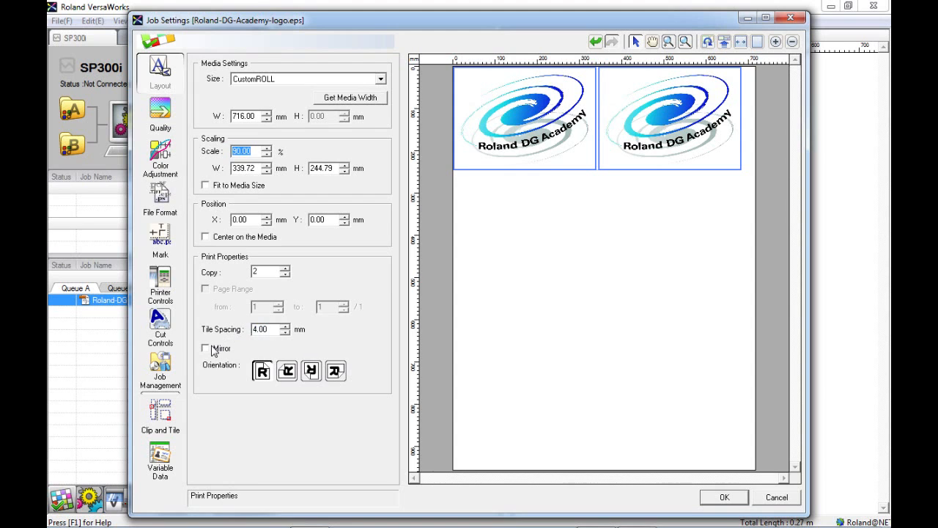
Set the tile spacing between the two copies to 10 mm
{"action": "left_click_drag", "start_coordinate": [270, 330], "coordinate": [238, 332]}
{"action": "left_click", "coordinate": [268, 329]}
{"action": "double_click", "coordinate": [267, 329]}
{"action": "type", "text": "10"}
{"action": "key", "text": "Return"}
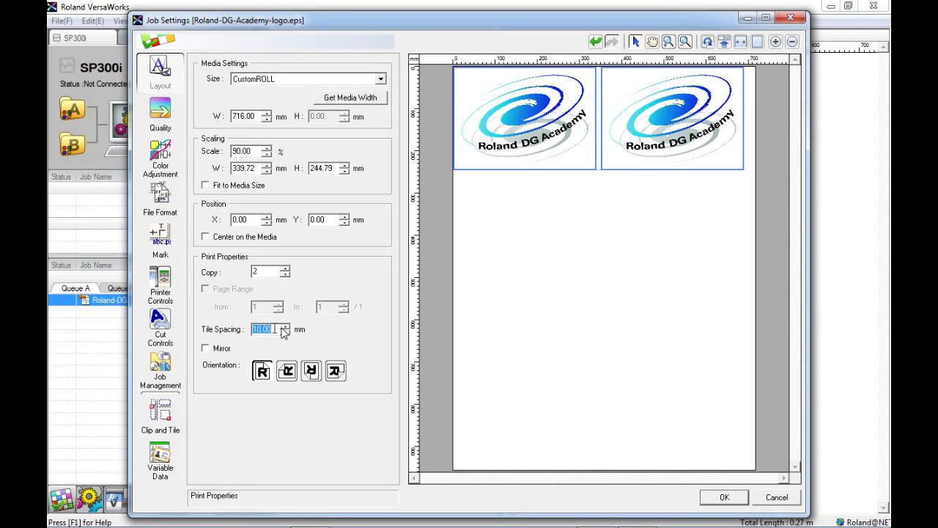
Reduce the tile spacing between the two copies to 1 mm
{"action": "type", "text": "2"}
{"action": "left_click_drag", "start_coordinate": [236, 327], "coordinate": [236, 327]}
{"action": "type", "text": "1"}
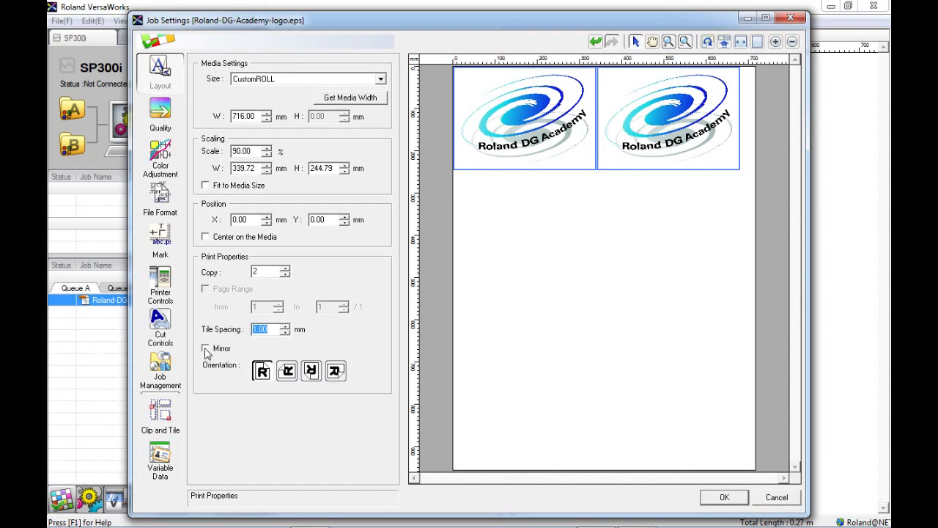
Try mirroring the two logo copies and turn mirroring off again
{"action": "left_click", "coordinate": [206, 348]}
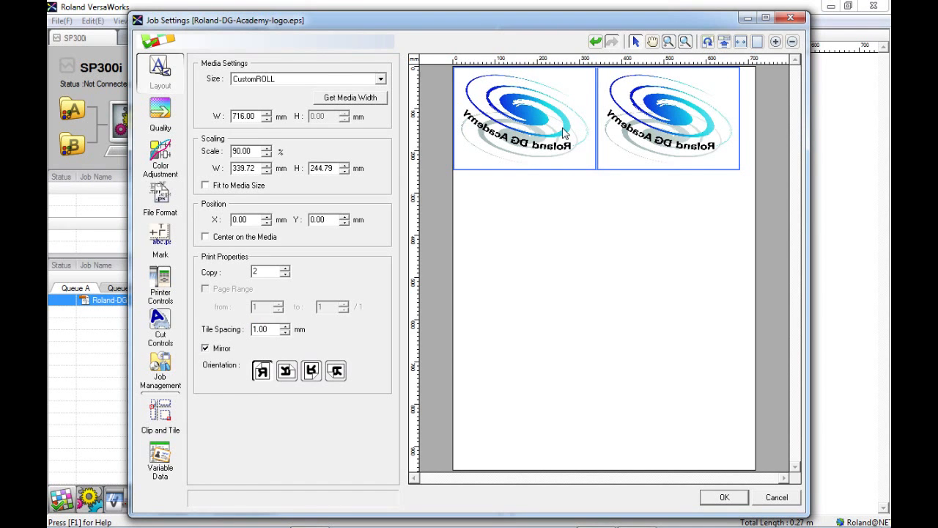
{"action": "left_click", "coordinate": [216, 353]}
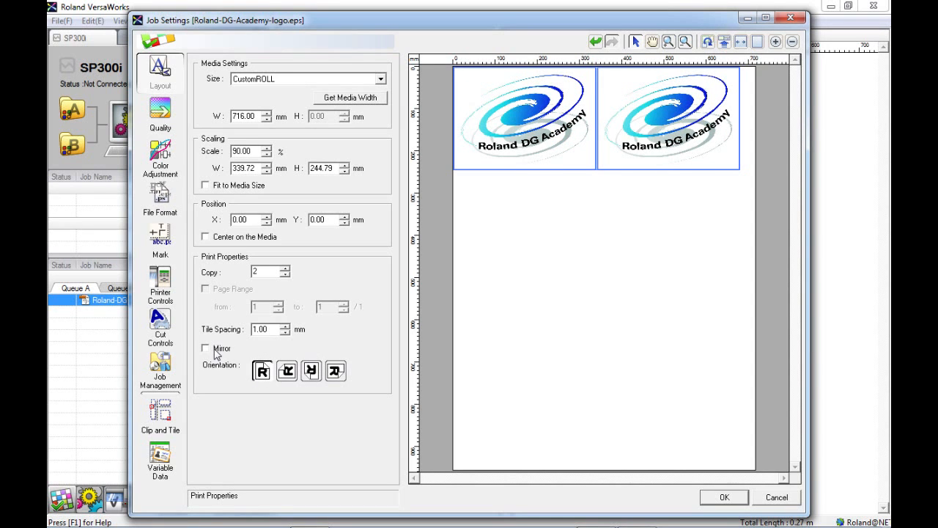
Try the upside-down orientation for the copies and close the job settings without saving the changes
{"action": "left_click", "coordinate": [312, 371]}
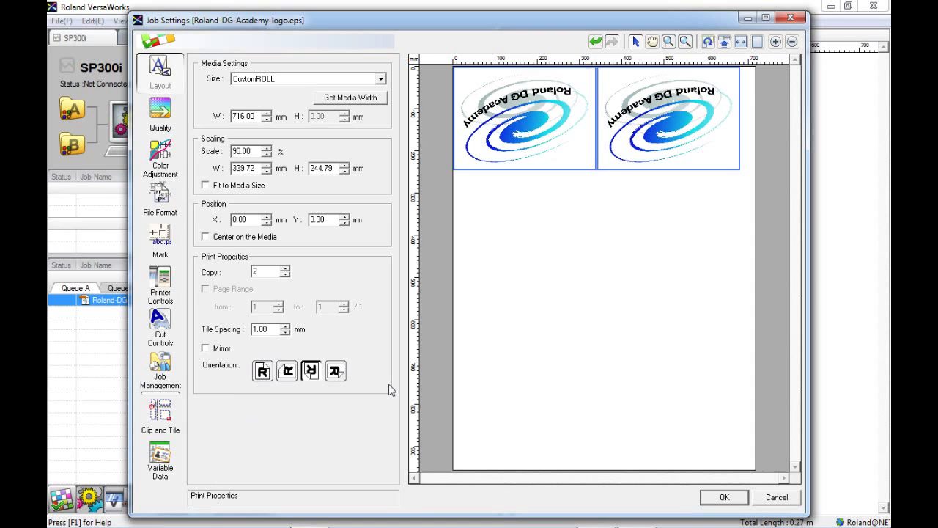
{"action": "left_click", "coordinate": [777, 498]}
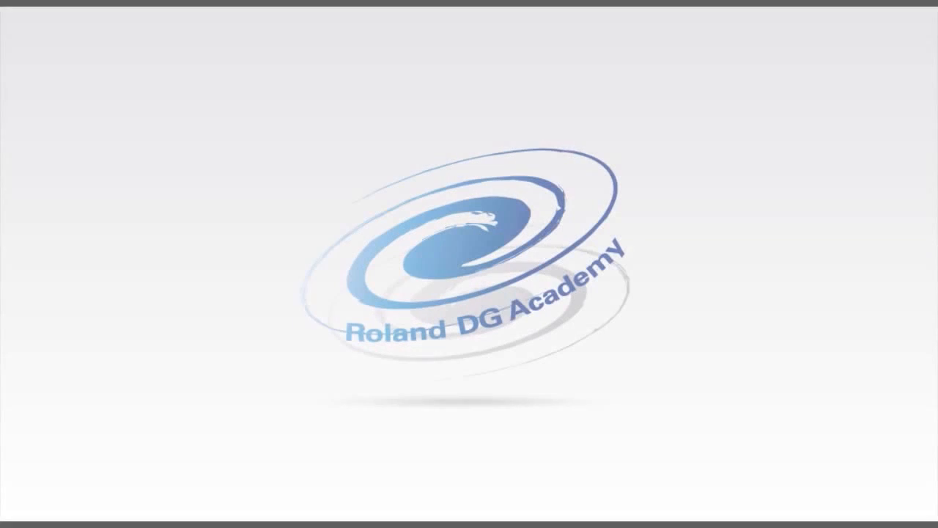